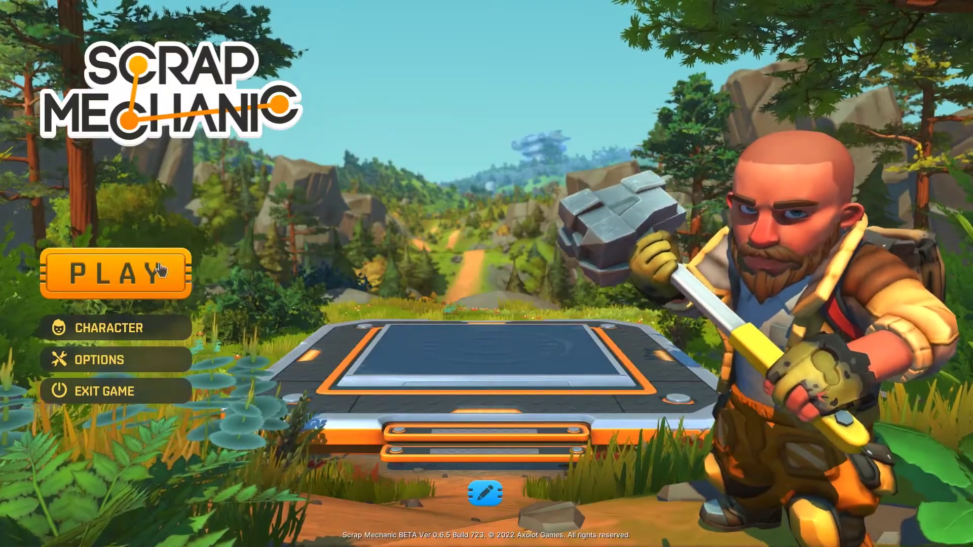
# - Launch the Tile Builder from Creative mode and bring up its File menu
pyautogui.click(160, 270)
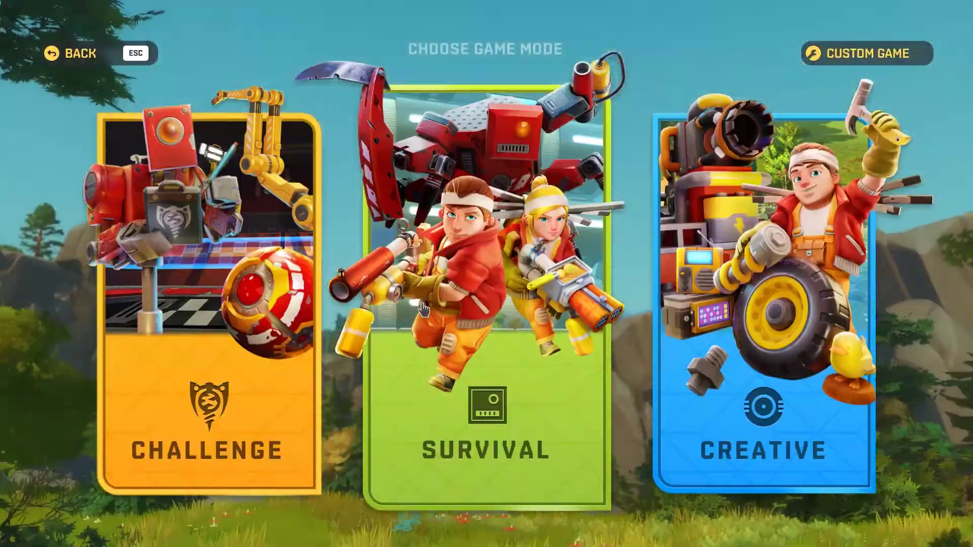
pyautogui.click(783, 322)
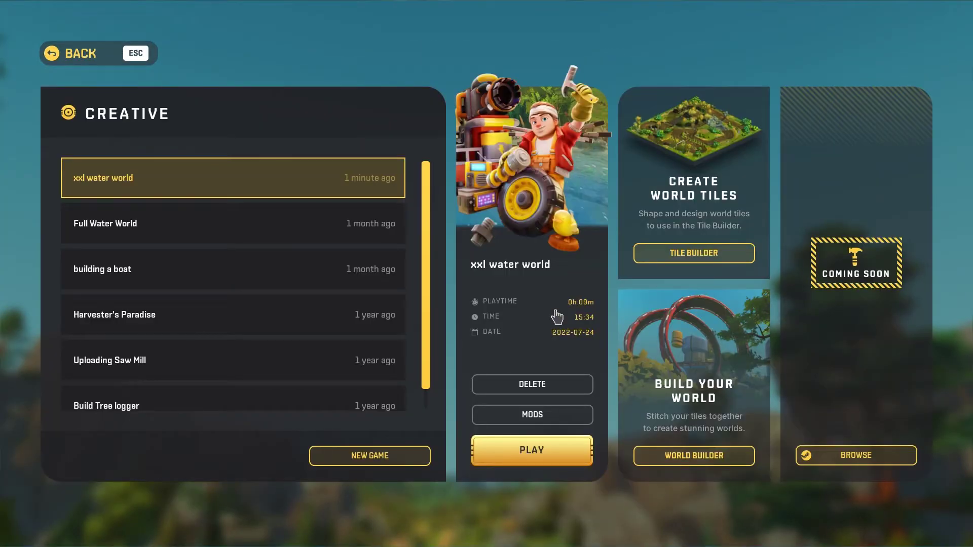
pyautogui.click(682, 268)
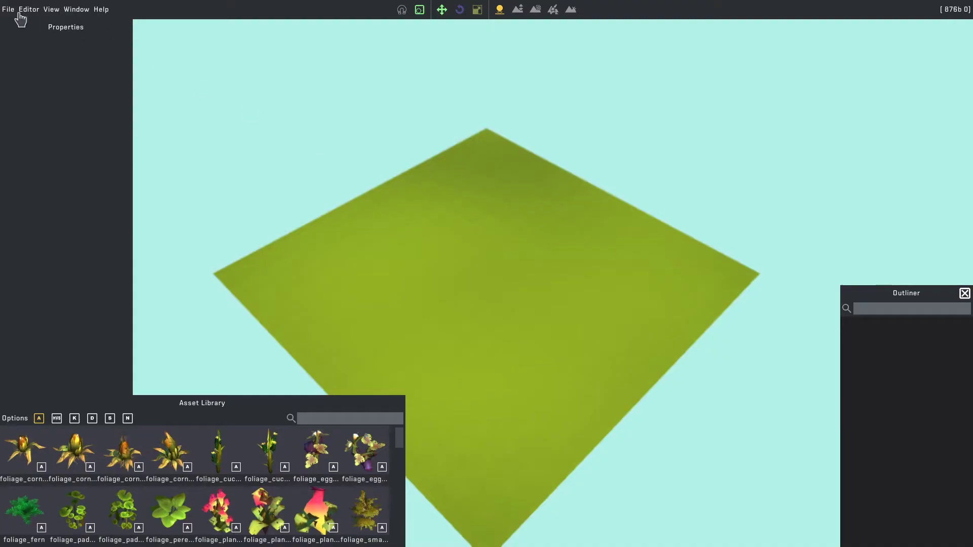
pyautogui.click(5, 11)
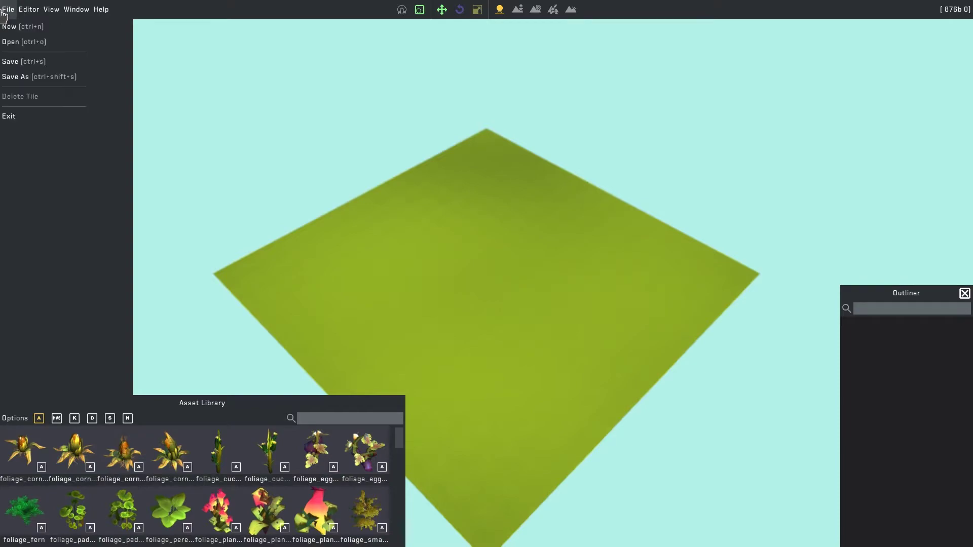
# - Open the saved Battle Machine Center tile from the bottom of the Tiles browser
pyautogui.click(15, 42)
pyautogui.scroll(-2, 763, 233)
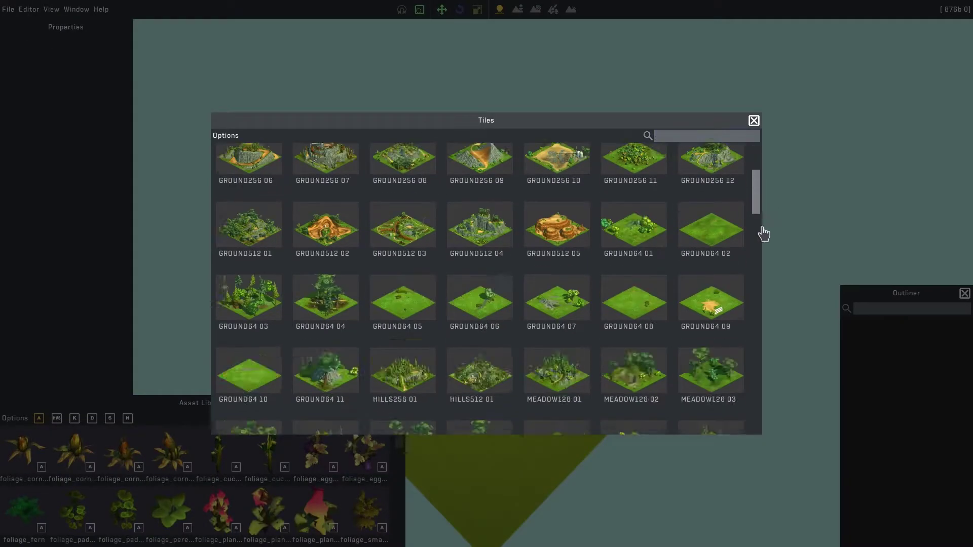
pyautogui.moveTo(764, 233); pyautogui.dragTo(758, 426)
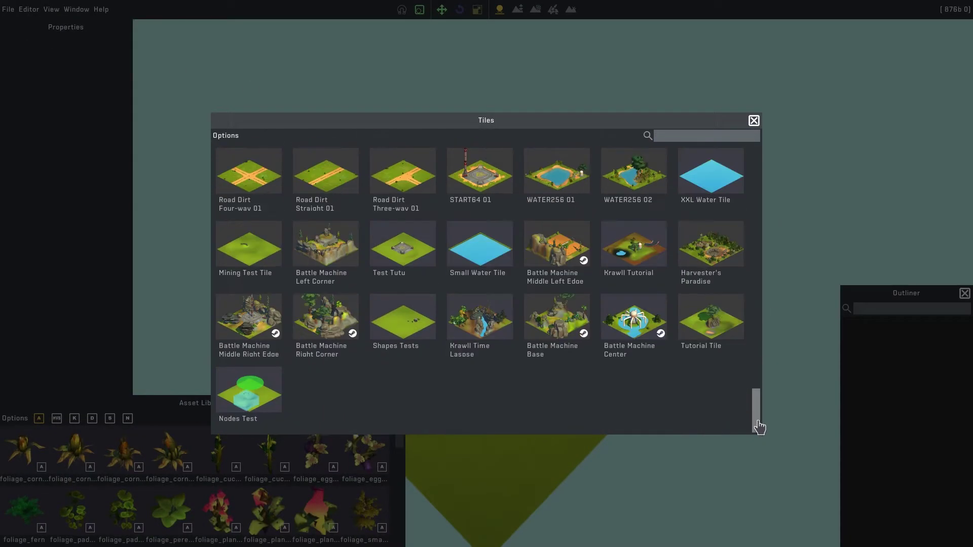
pyautogui.doubleClick(621, 340)
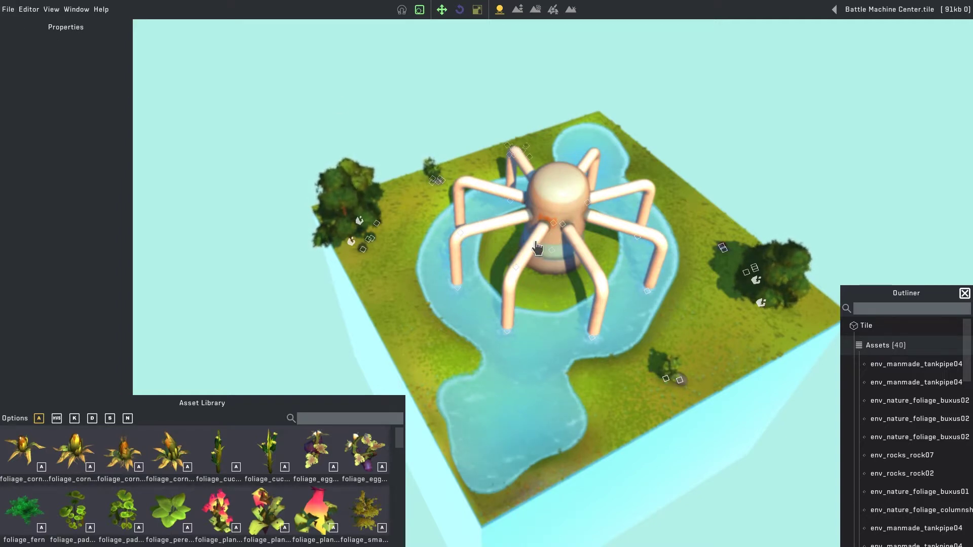
# - Upload Battle Machine Center.tile to the Workshop from Window > Share
pyautogui.click(82, 13)
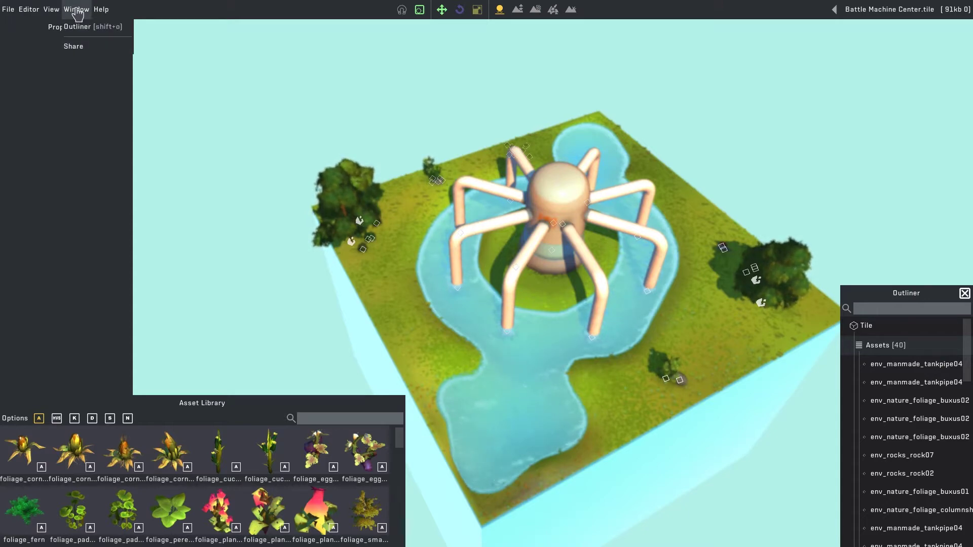
pyautogui.click(81, 50)
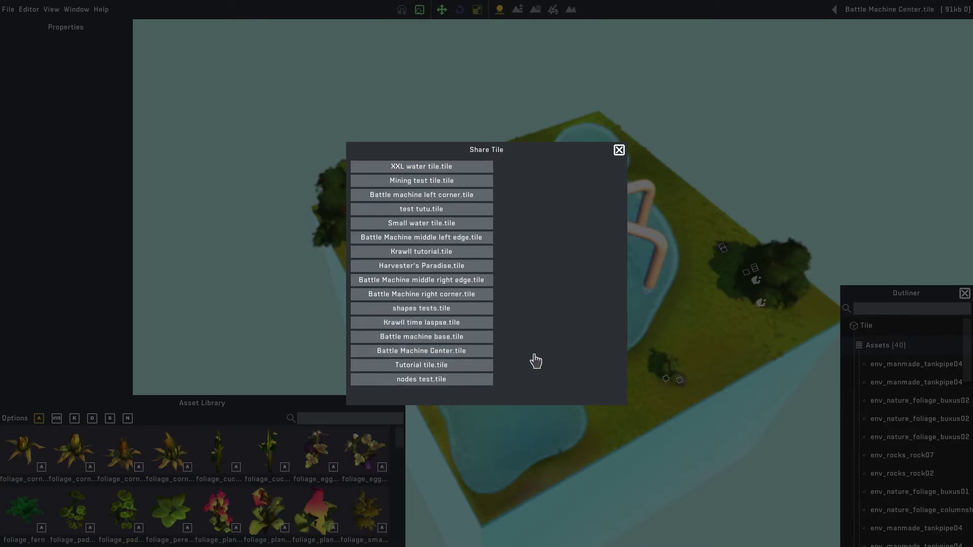
pyautogui.click(433, 354)
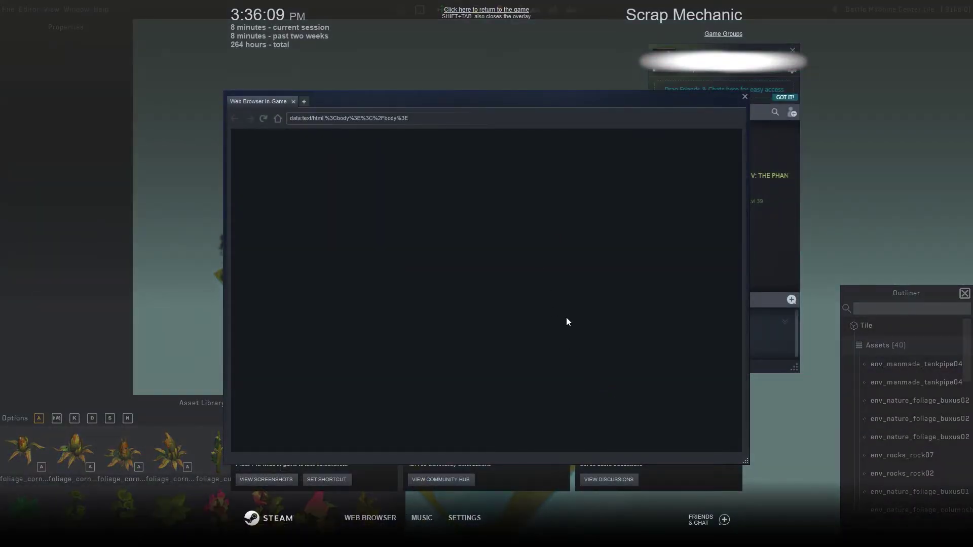
# - Scroll to and read the moderation notice on the Workshop item page
pyautogui.scroll(-3, 518, 303)
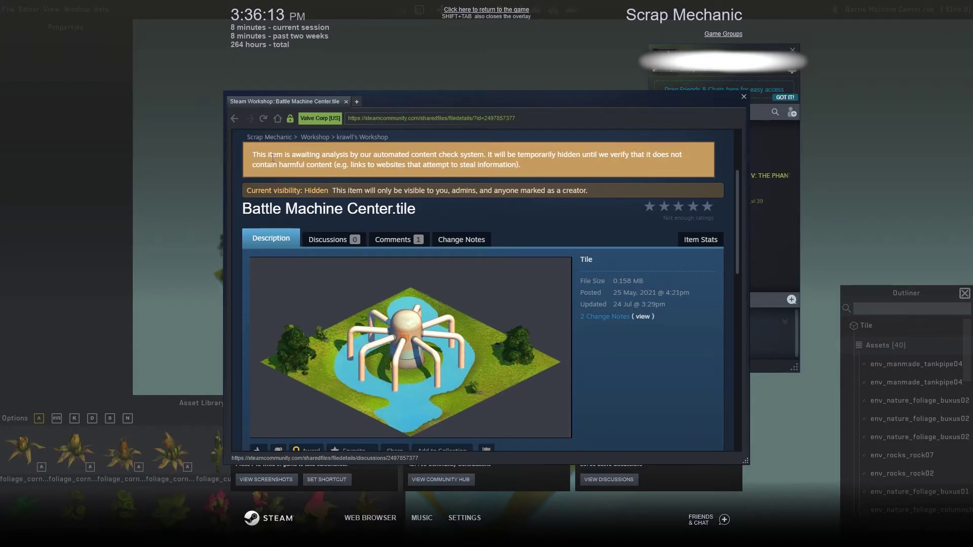
pyautogui.moveTo(256, 156); pyautogui.dragTo(545, 164)
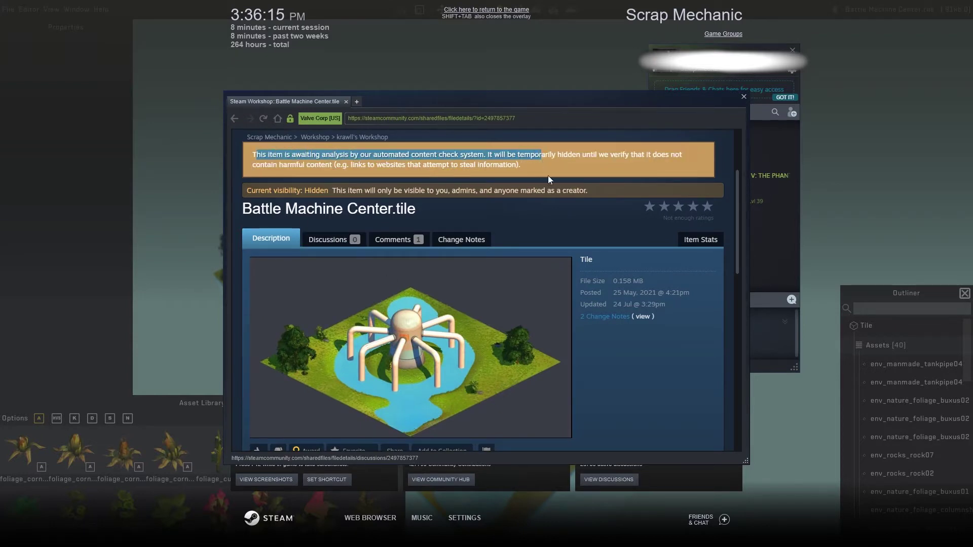
pyautogui.click(527, 220)
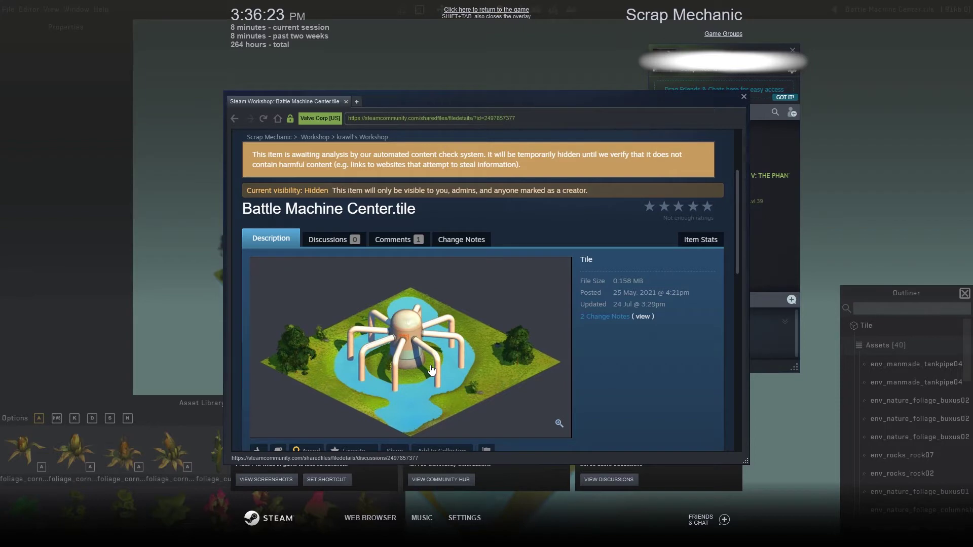
# - Review the item details and inspect the Change Visibility options under Owner Controls without changing them
pyautogui.scroll(-3, 418, 362)
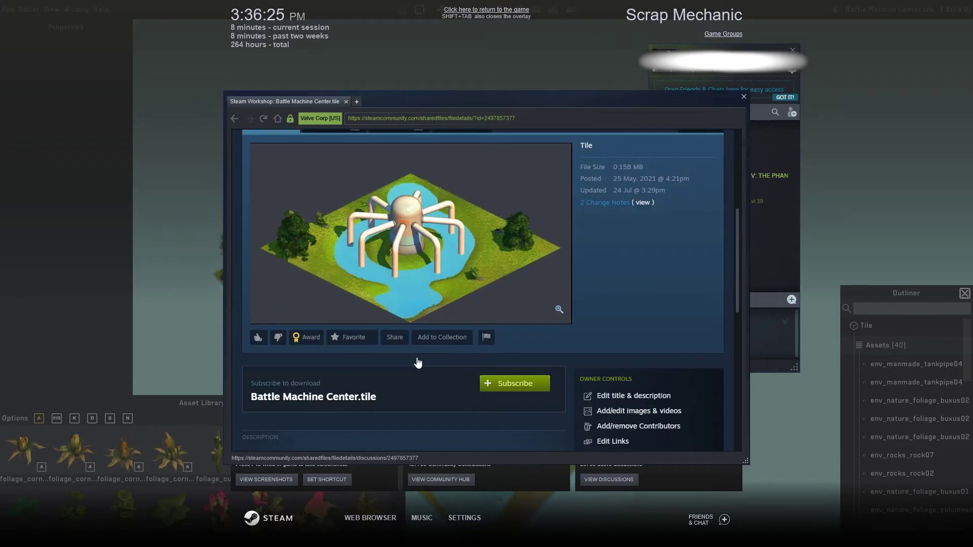
pyautogui.scroll(5, 419, 336)
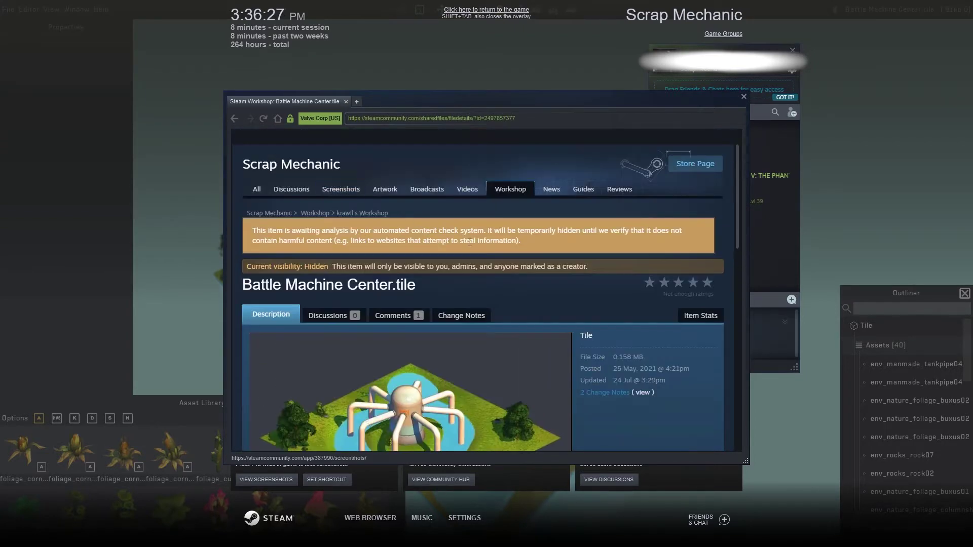
pyautogui.scroll(-2, 566, 254)
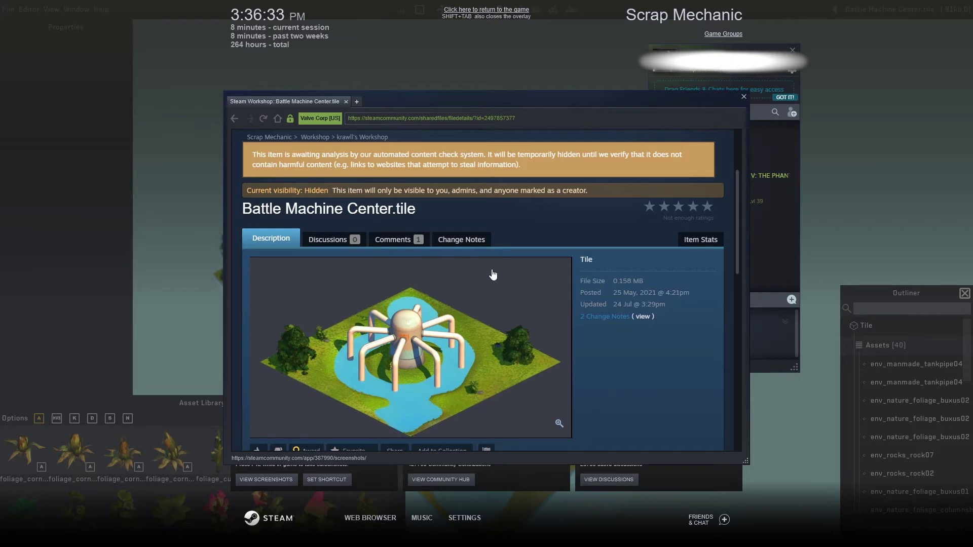
pyautogui.scroll(-7, 549, 233)
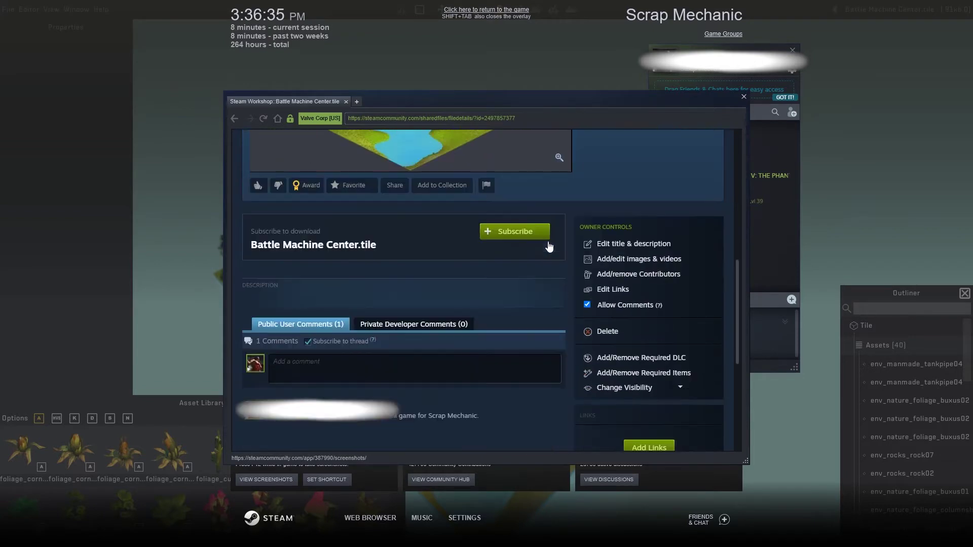
pyautogui.click(679, 393)
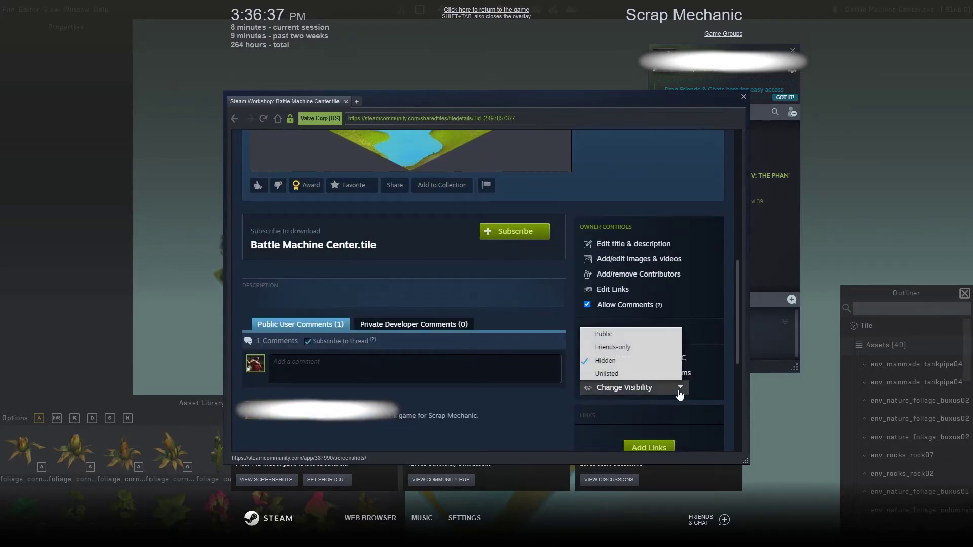
pyautogui.click(622, 333)
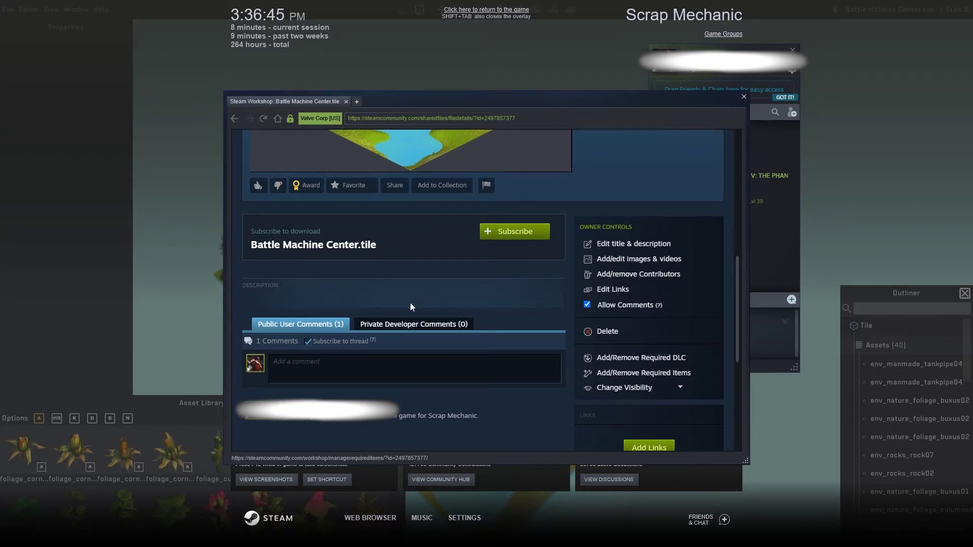
pyautogui.scroll(2, 410, 307)
# - Save the Edit Title & Description form unchanged, keeping the Battle Machine Center.tile title
pyautogui.click(640, 320)
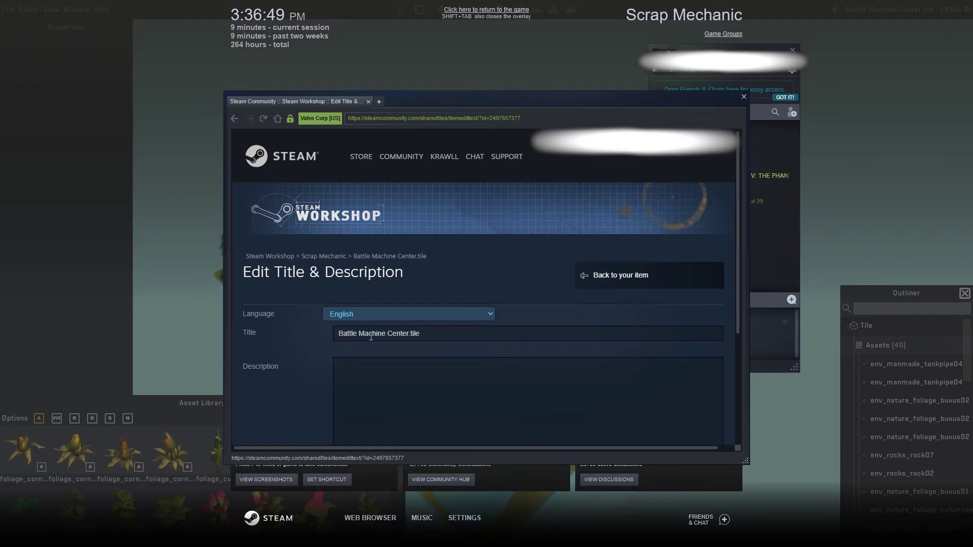
pyautogui.scroll(-2, 408, 376)
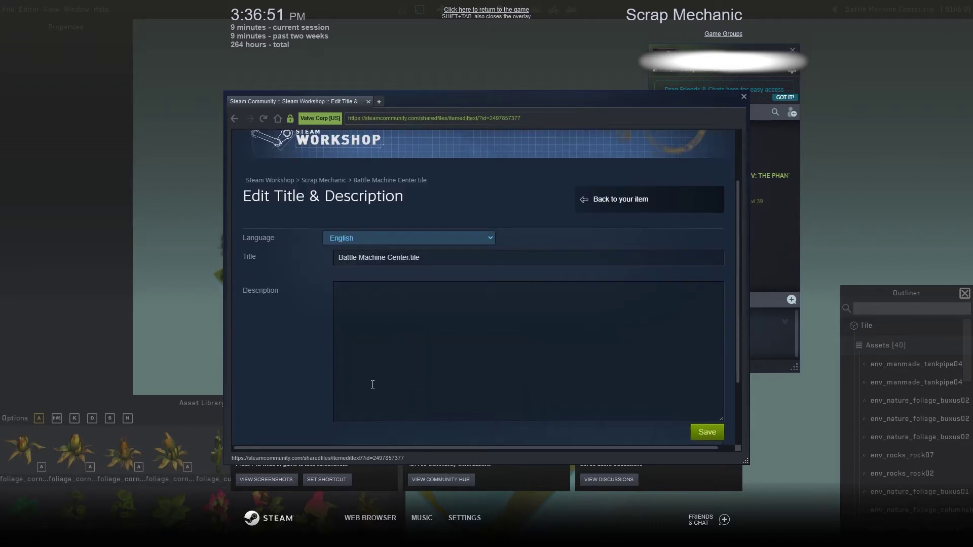
pyautogui.click(707, 432)
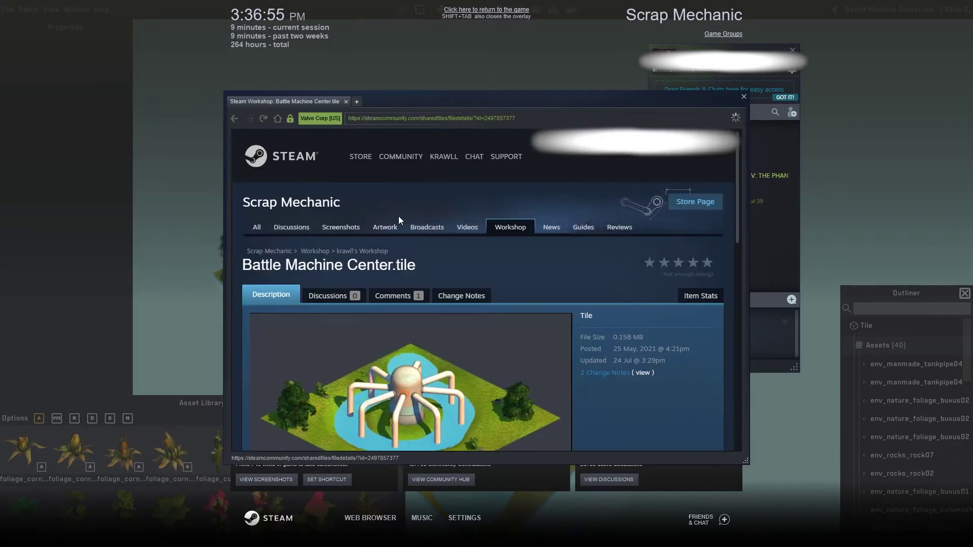
pyautogui.scroll(-5, 608, 335)
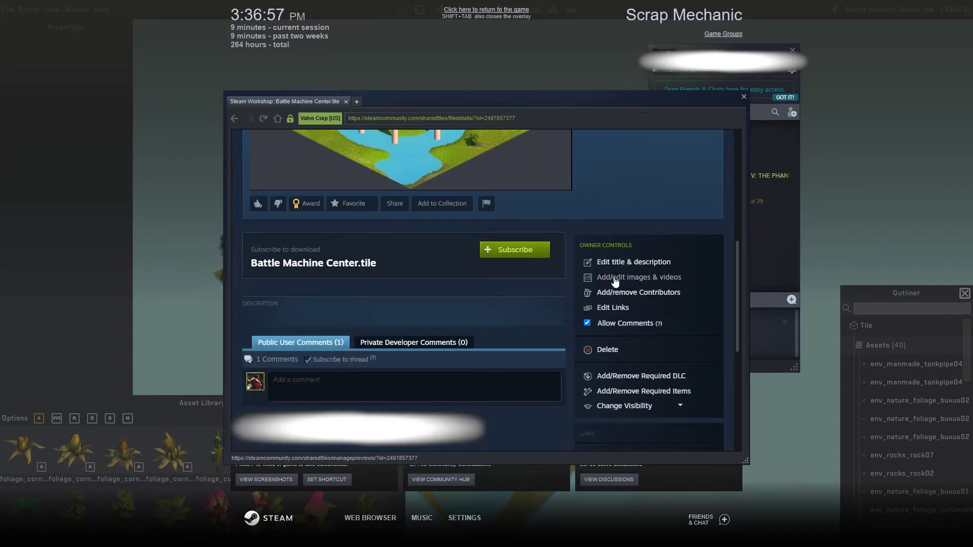
# - Open Add/Edit Images & Videos, then cancel the file picker without uploading any image
pyautogui.click(633, 324)
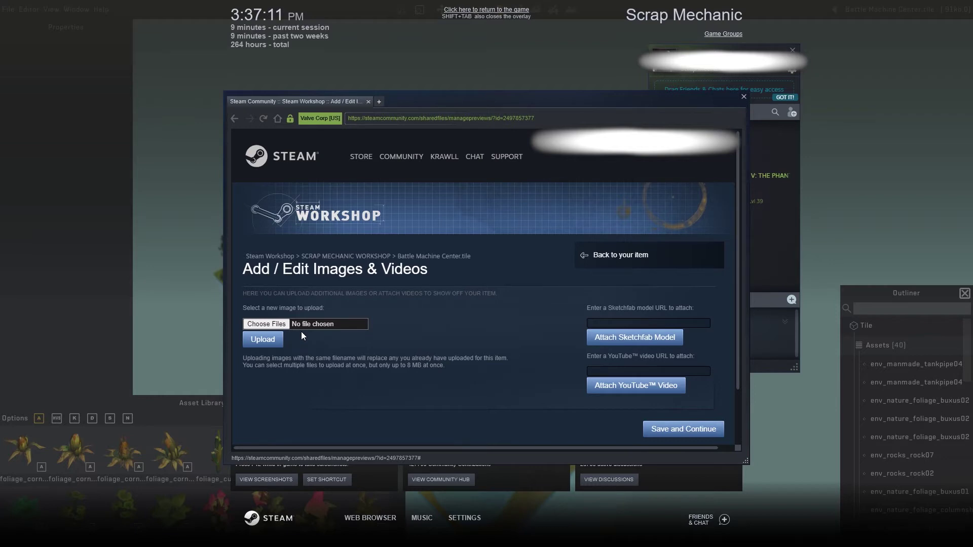
pyautogui.click(257, 325)
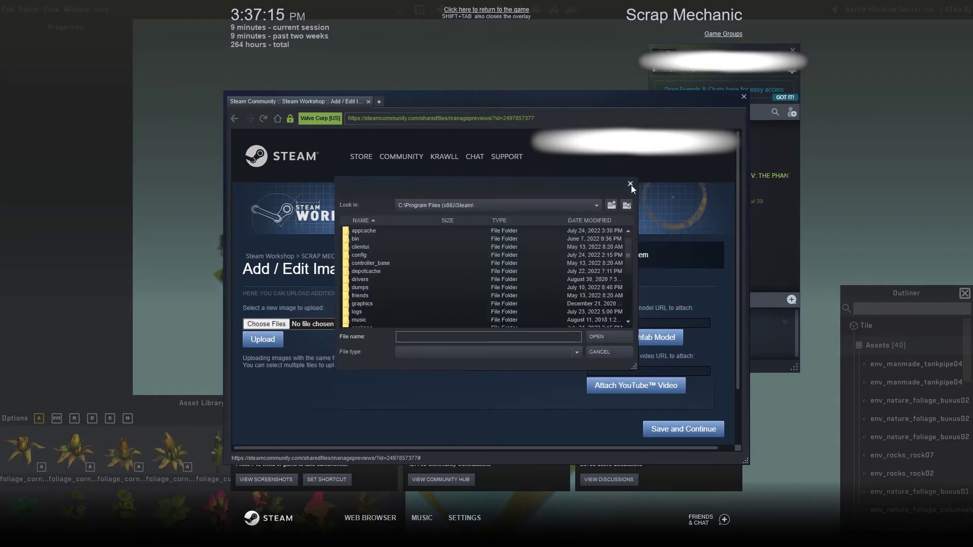
pyautogui.click(630, 184)
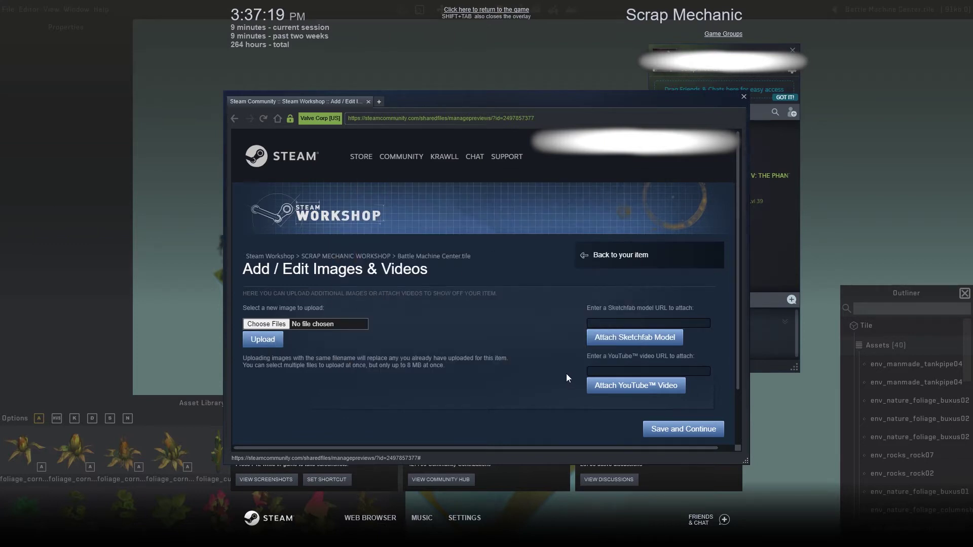
pyautogui.scroll(-1, 567, 373)
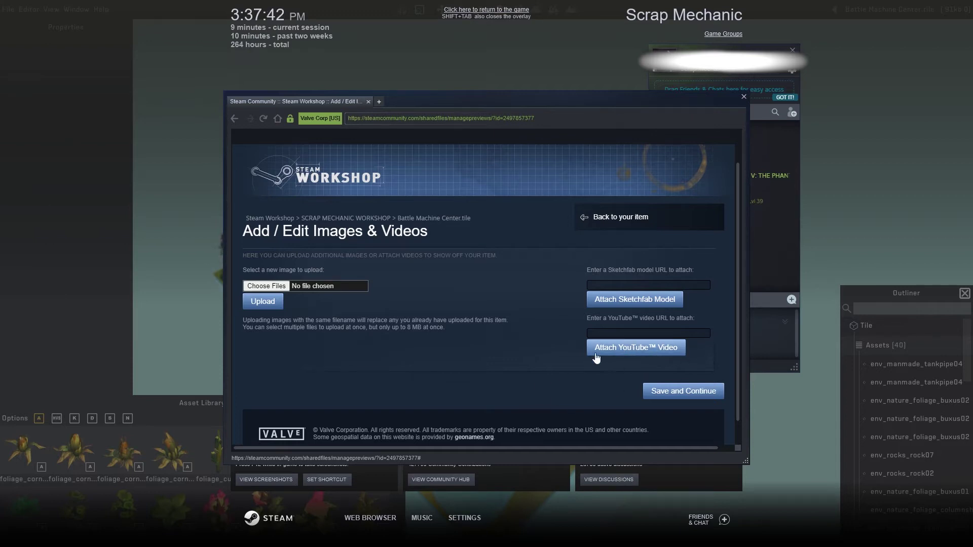
pyautogui.scroll(-2, 582, 358)
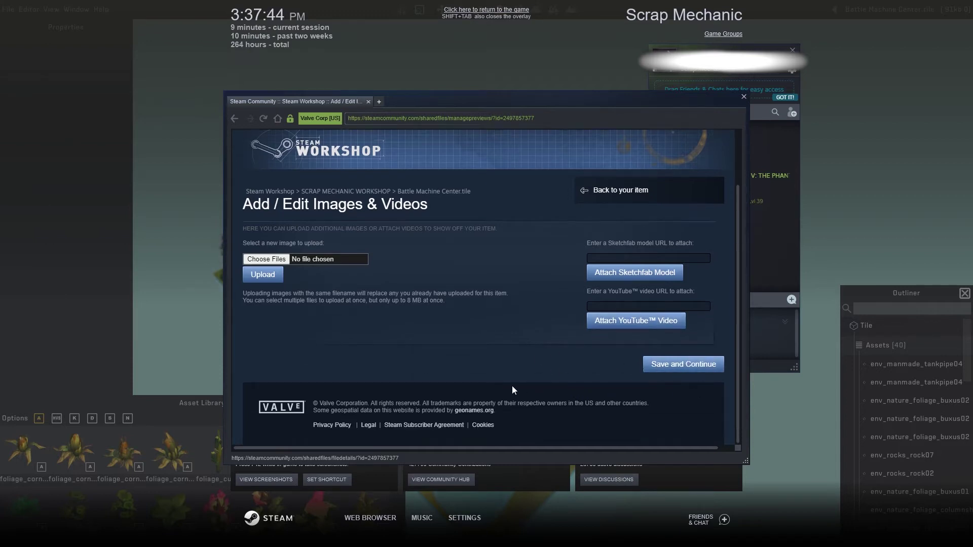
pyautogui.scroll(3, 512, 388)
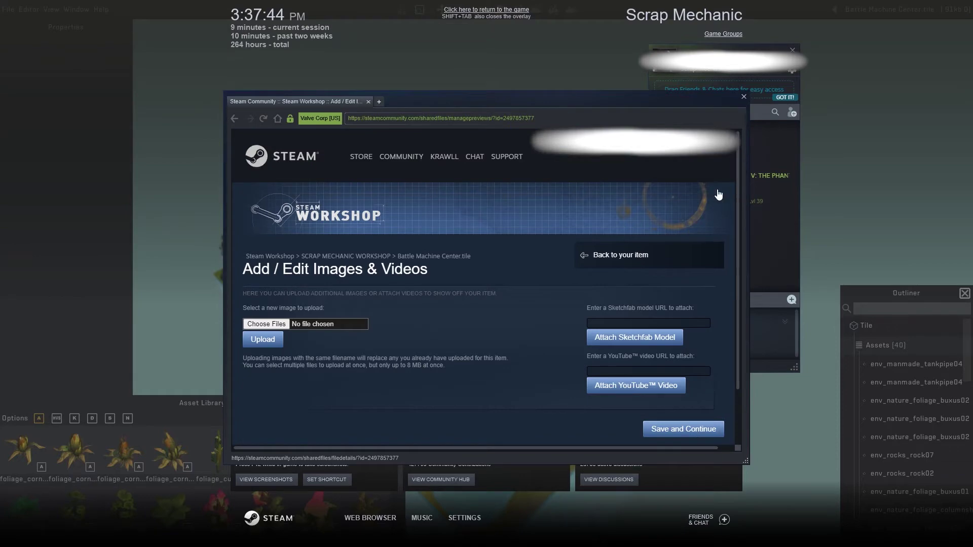
# - Close the Steam overlay and quit the Tile Editor with File > Exit
pyautogui.click(743, 97)
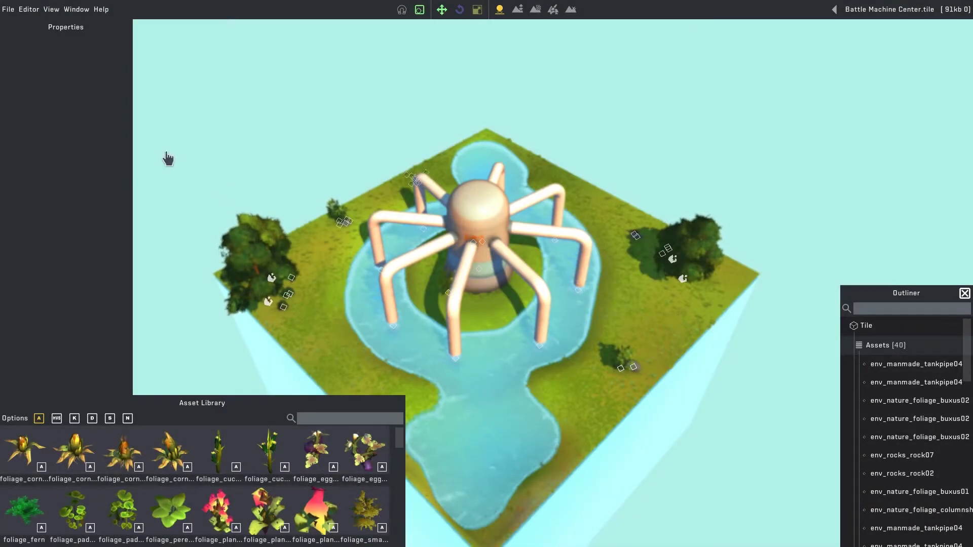
pyautogui.click(8, 9)
pyautogui.click(11, 116)
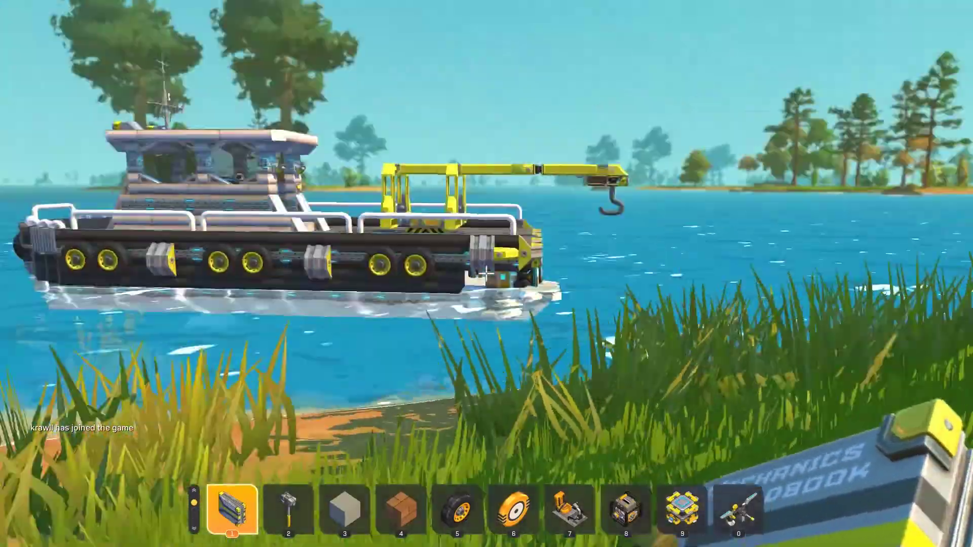
# - Equip the lift from hotbar slot 9 and place it on the grass
pyautogui.press('s')
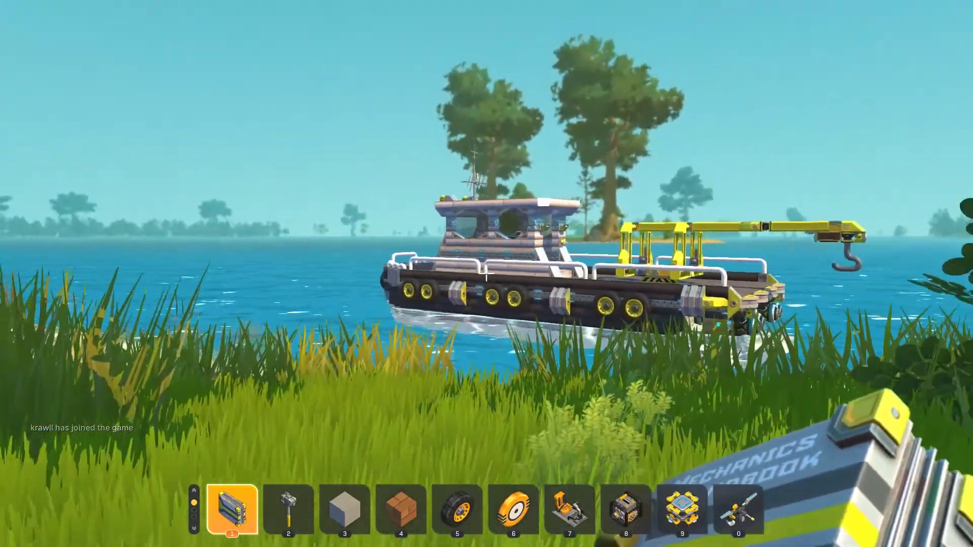
pyautogui.press('7')
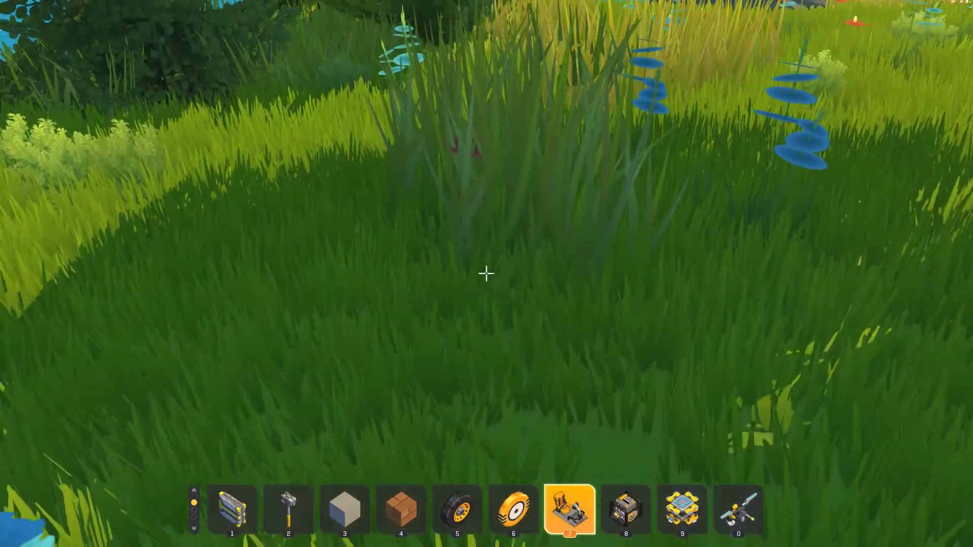
pyautogui.press('8')
pyautogui.press('9')
pyautogui.click(486, 274)
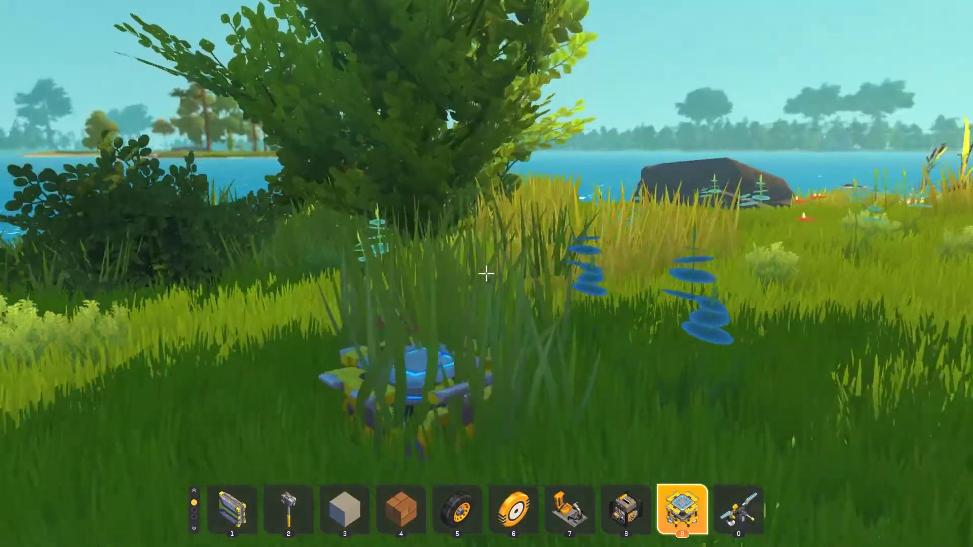
# - In Load Creation, pick the Tugboat, then the Lumber Mill sign blueprint
pyautogui.press('e')
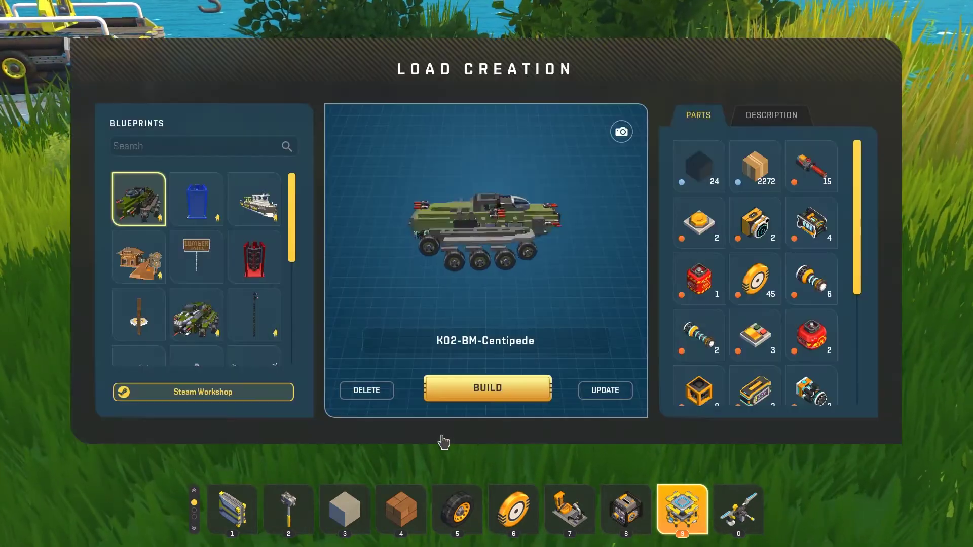
pyautogui.scroll(-5, 228, 271)
pyautogui.scroll(5, 233, 260)
pyautogui.scroll(-3, 232, 261)
pyautogui.scroll(3, 233, 260)
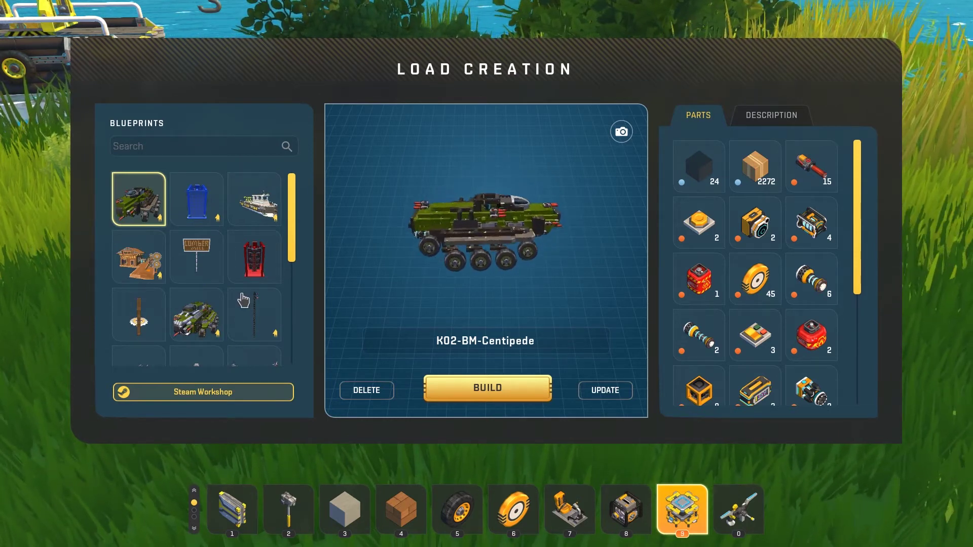
pyautogui.click(271, 212)
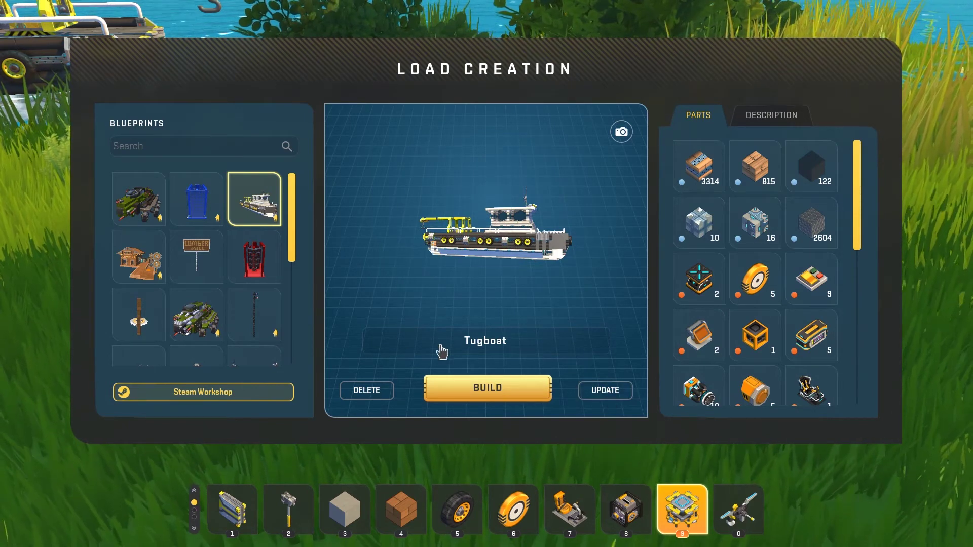
pyautogui.click(209, 267)
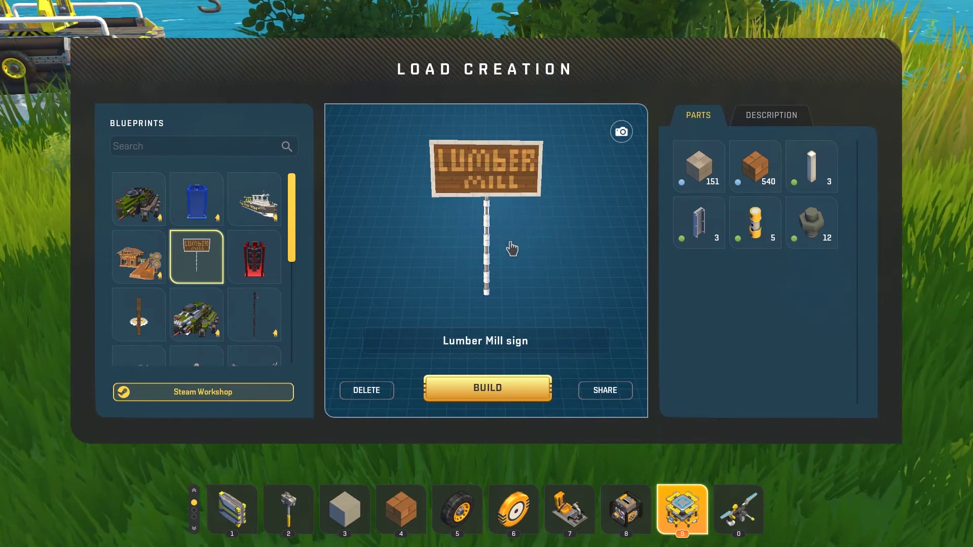
pyautogui.press('Escape')
# - Place the lift again and check the Lumber Mill sign blueprint ghost above it
pyautogui.click(486, 274)
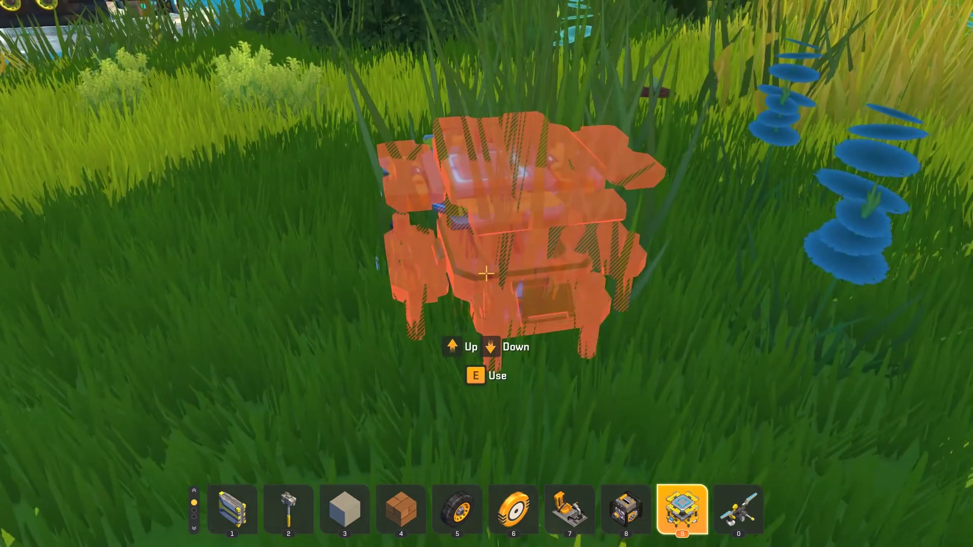
pyautogui.press('e')
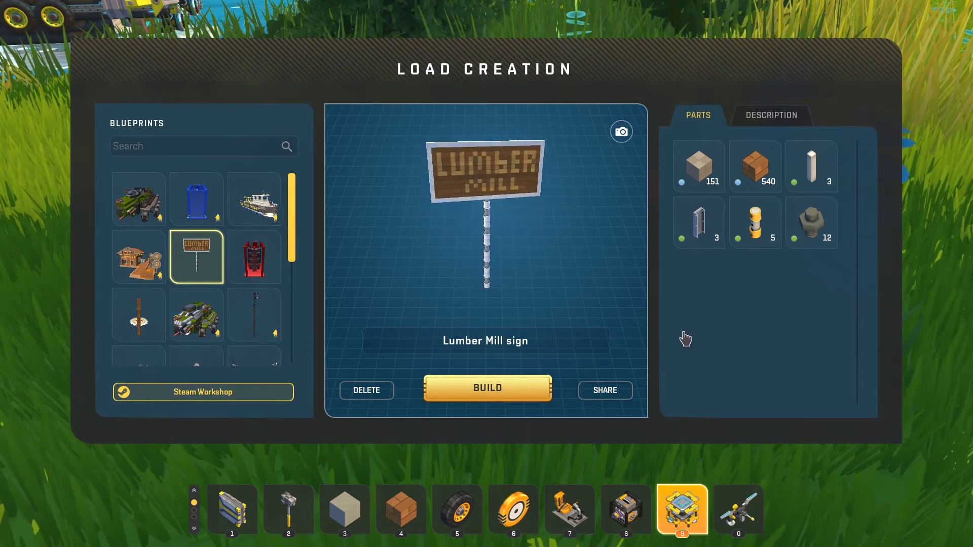
pyautogui.press('Escape')
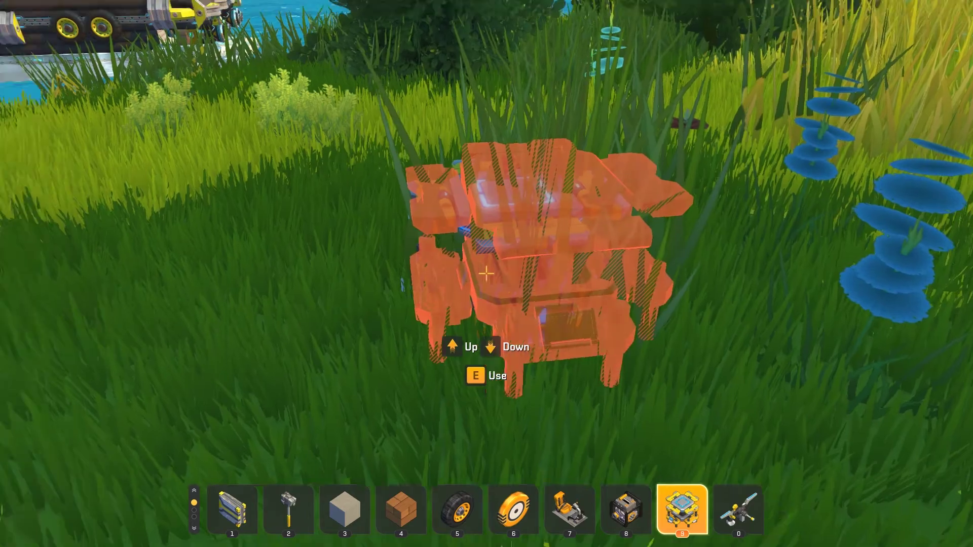